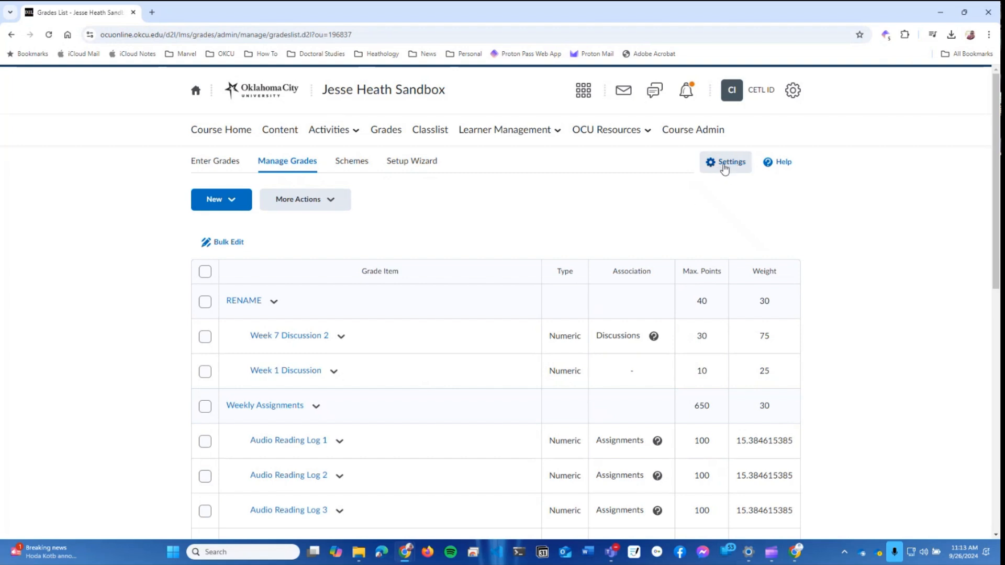
Open the RENAME category for editing from the Manage Grades list.
left_click(215, 164)
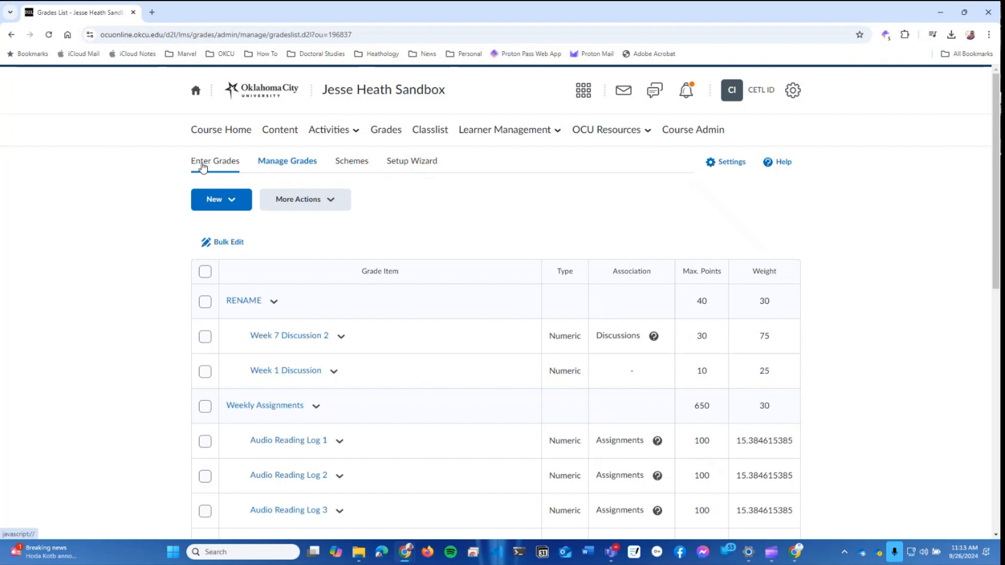
left_click(285, 164)
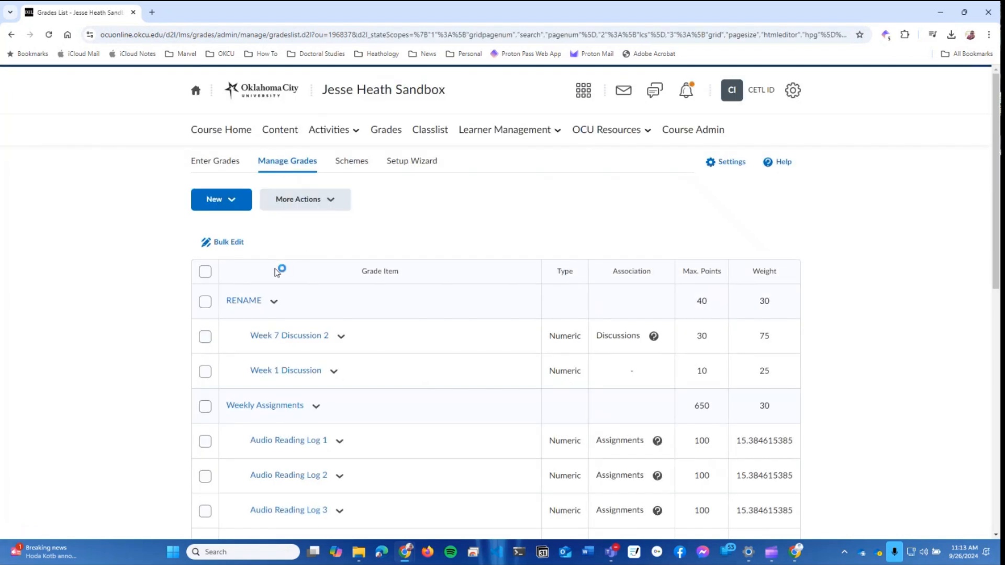
scroll(309, 274, "down", 1)
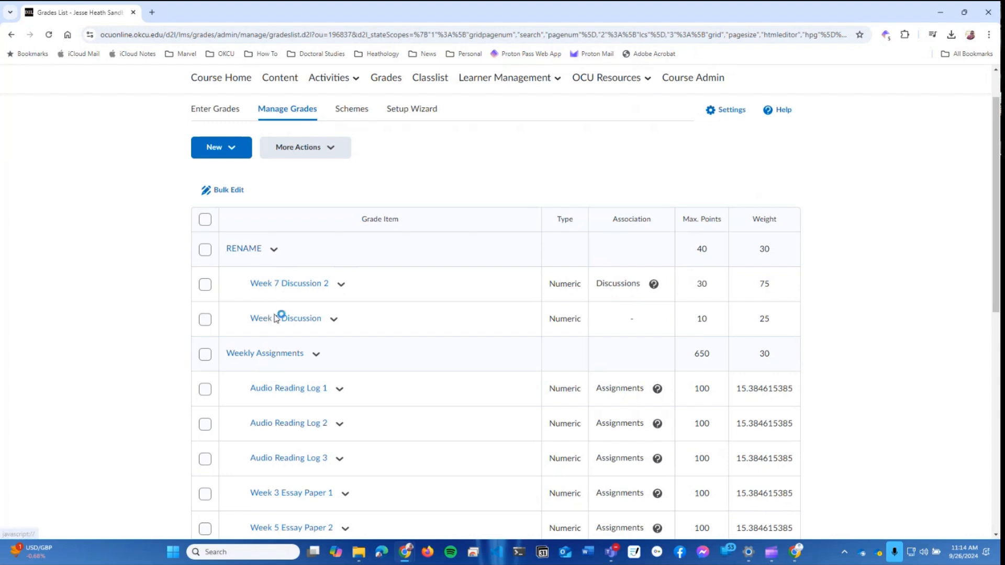
left_click(274, 255)
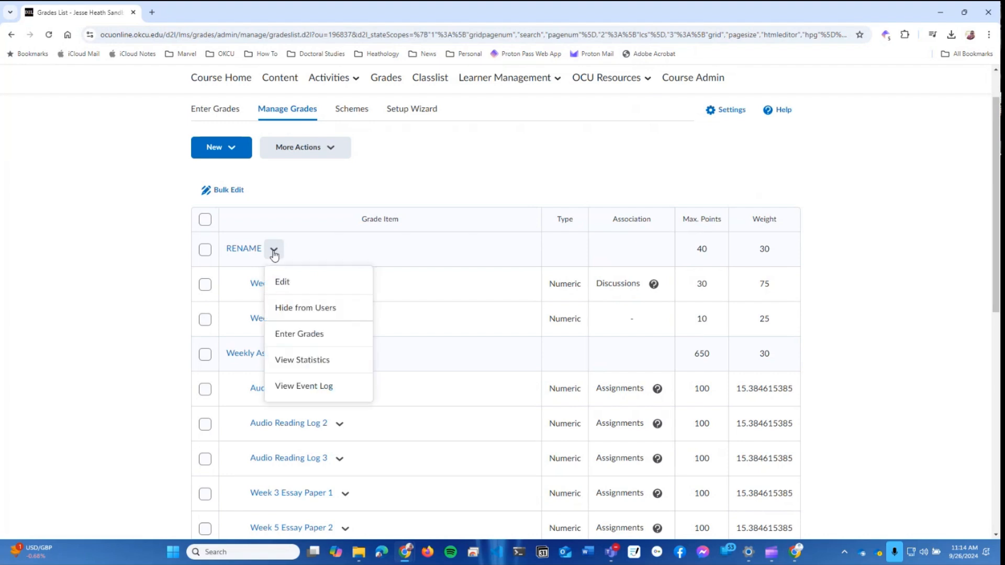
left_click(283, 283)
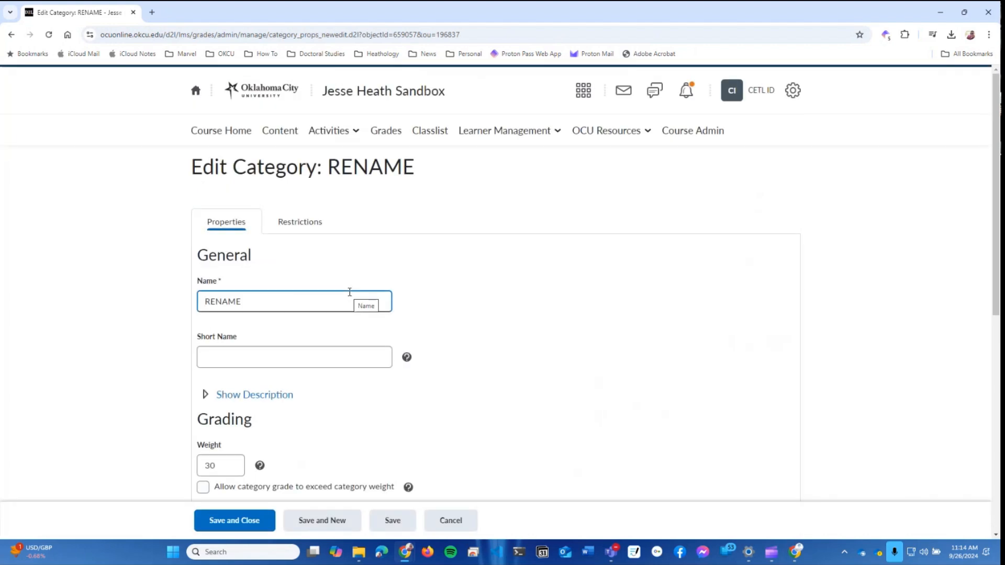
Rename the grade category to Weekly Discussions.
scroll(296, 267, "down", 1)
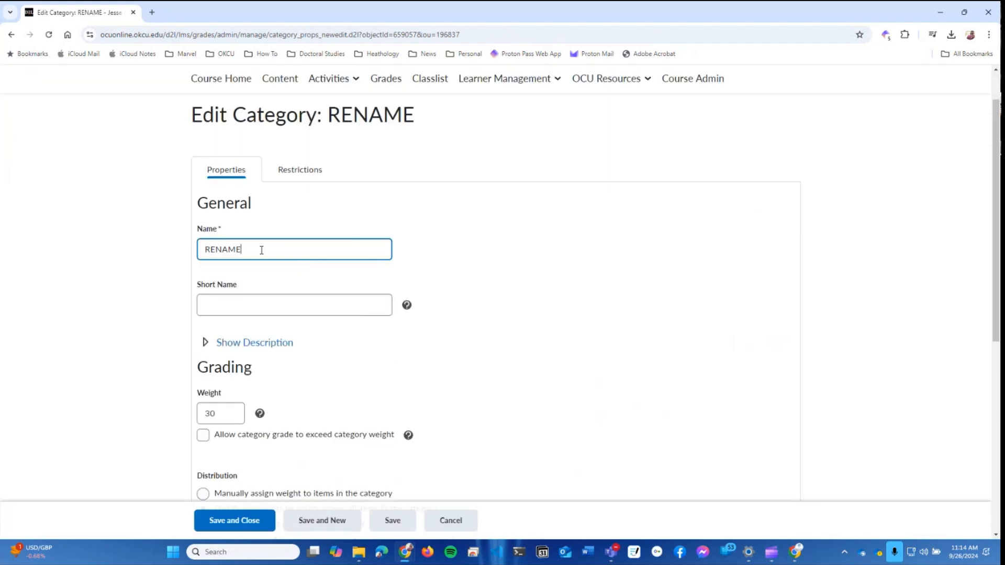
left_click_drag(263, 249, 200, 242)
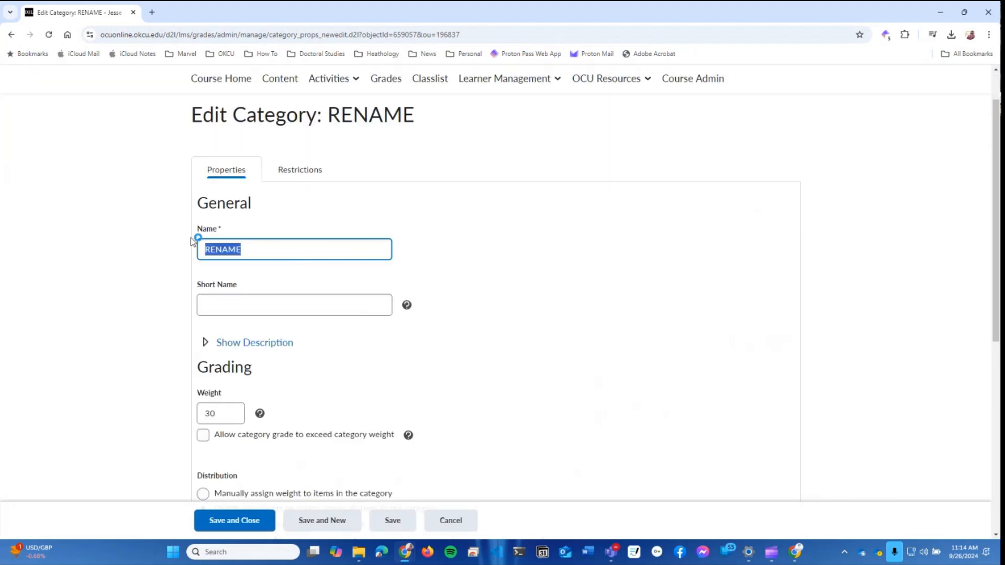
type("Weekly Discussions")
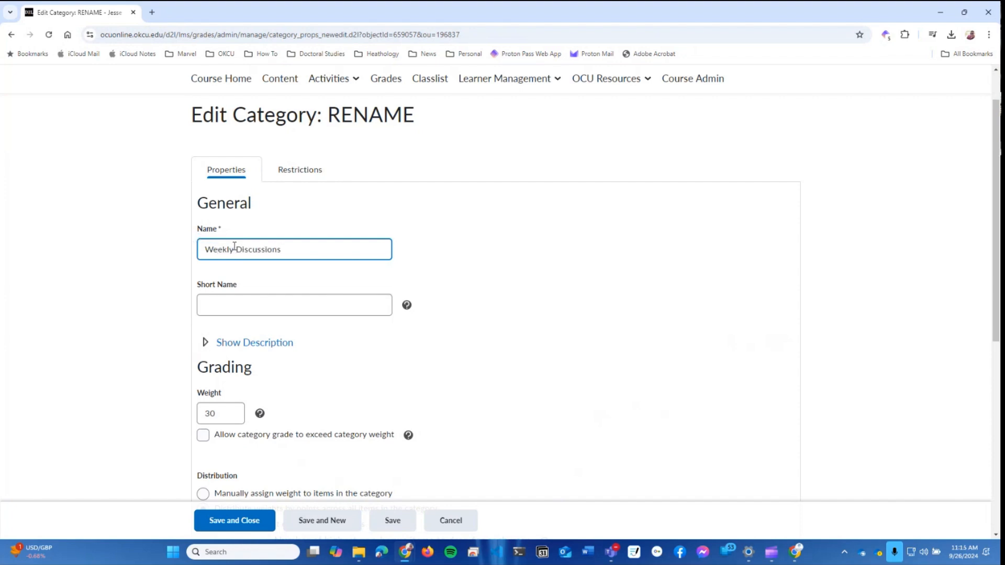
Review the category's weight and its weight distribution options in the grading settings.
scroll(191, 309, "down", 1)
left_click(215, 361)
left_click_drag(220, 361, 190, 363)
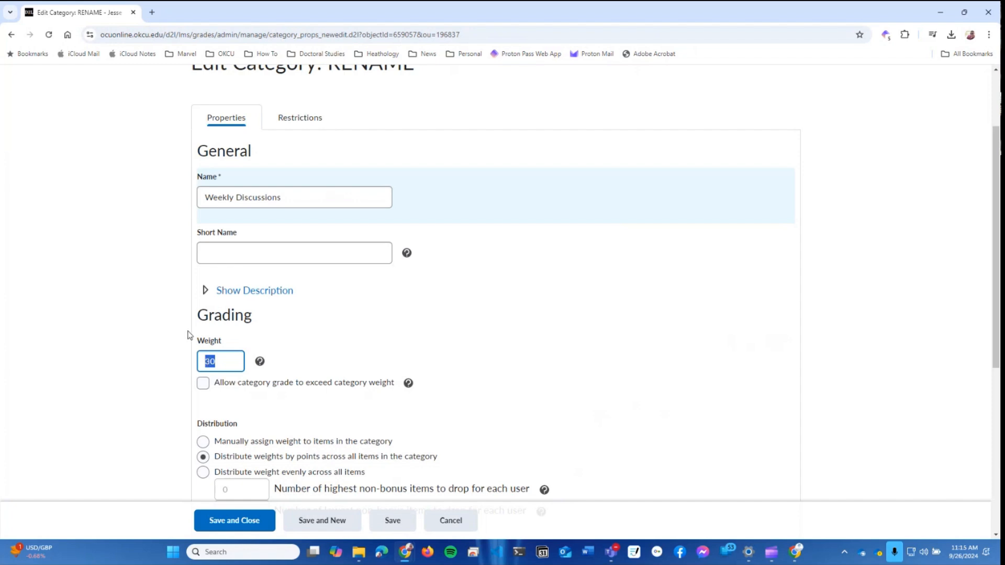
scroll(193, 348, "down", 1)
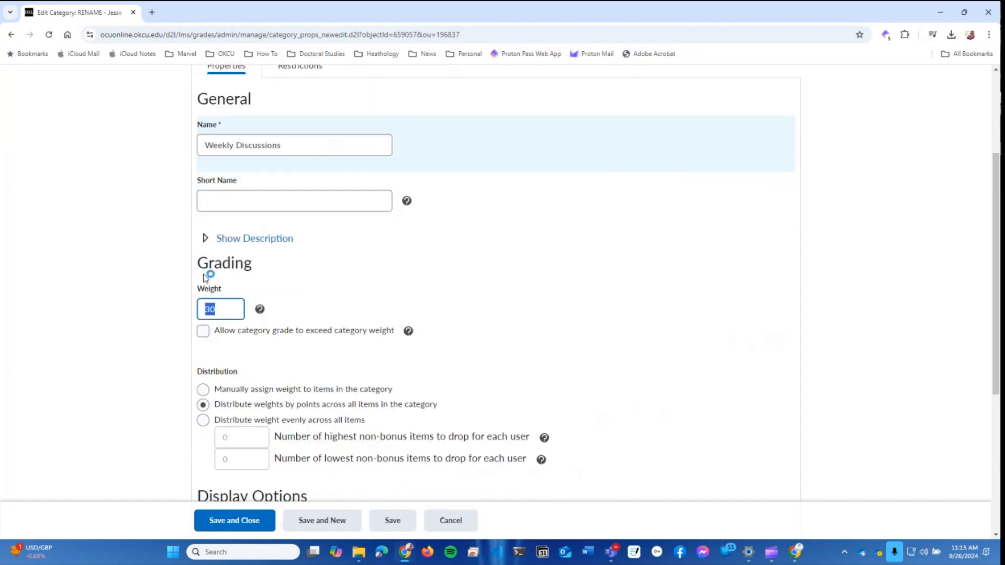
left_click(139, 347)
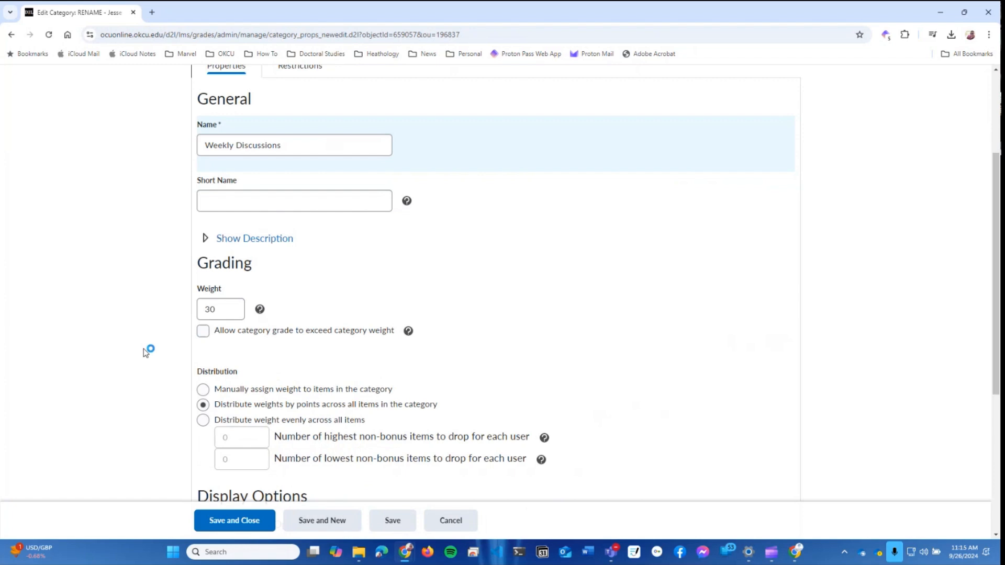
scroll(144, 349, "down", 1)
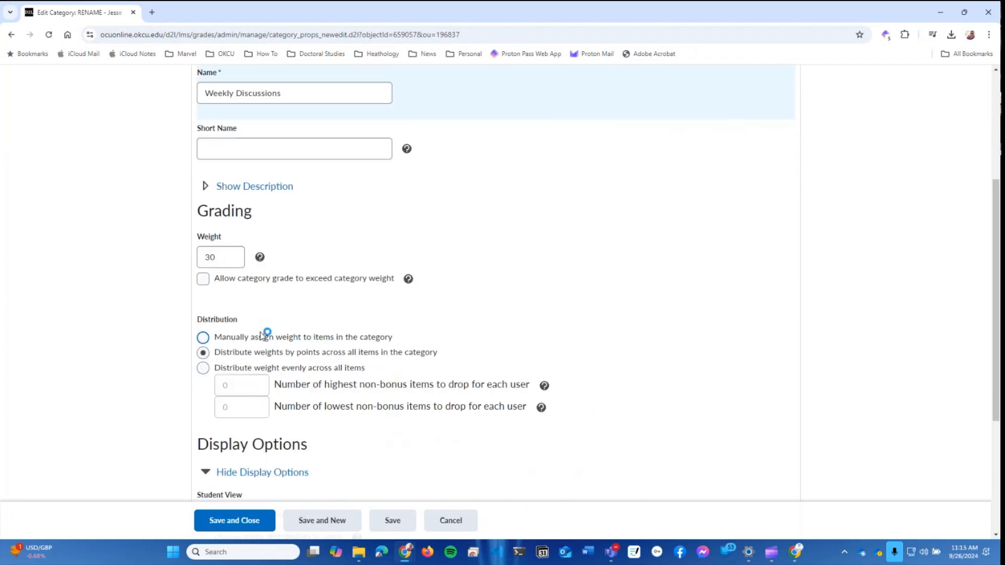
Try the weight distribution options, ending on even distribution across all items, and set the category weight to 80.
left_click(204, 338)
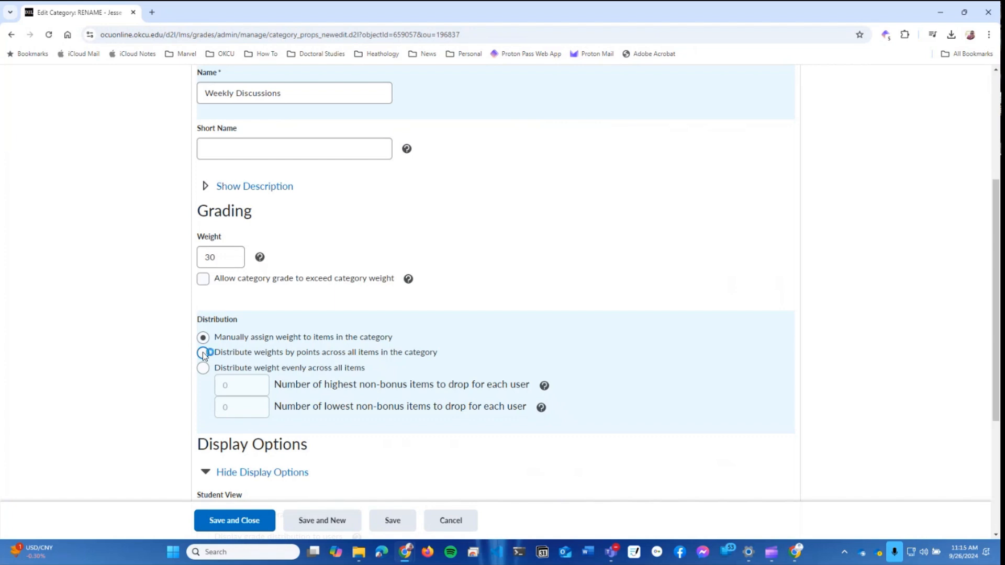
left_click(203, 353)
left_click(234, 256)
left_click_drag(231, 256, 182, 261)
type("80")
left_click_drag(233, 258, 163, 255)
left_click(204, 369)
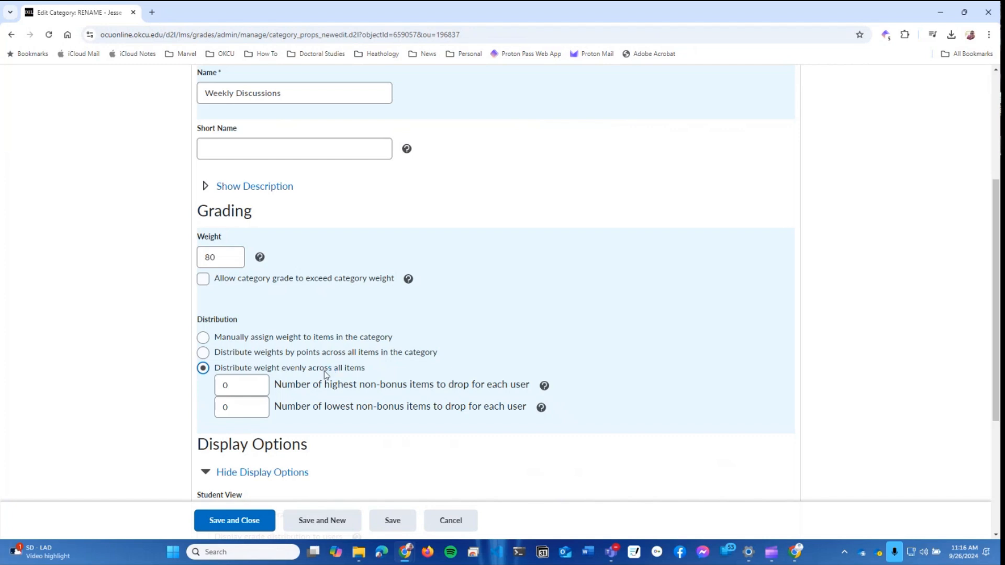
Set the number of lowest non-bonus items to drop for each user to 2.
left_click(230, 411)
left_click_drag(238, 409, 172, 415)
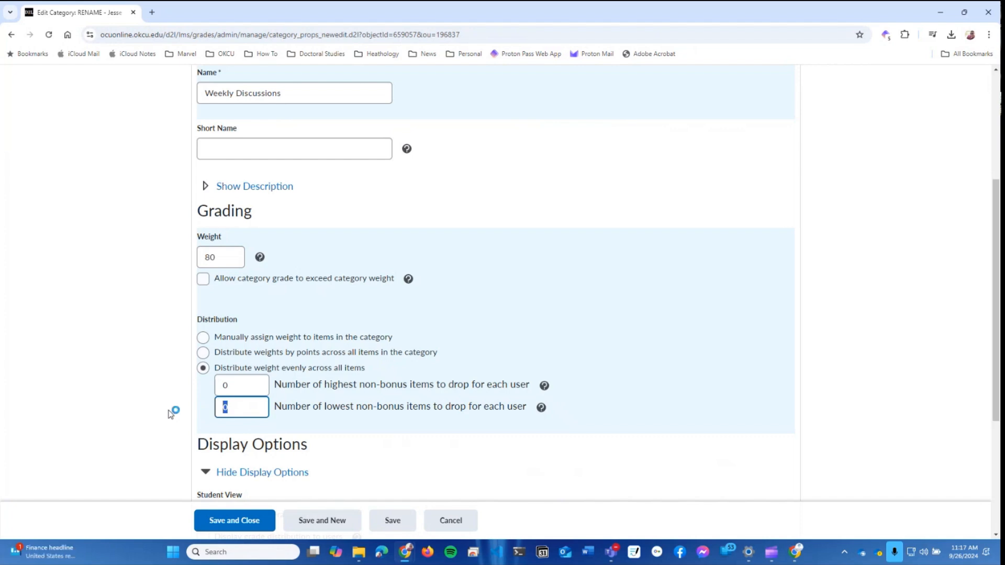
type("1")
key("BackSpace")
type("2")
Examine the student view options for displaying the class average and grade distribution to users.
scroll(174, 412, "down", 3)
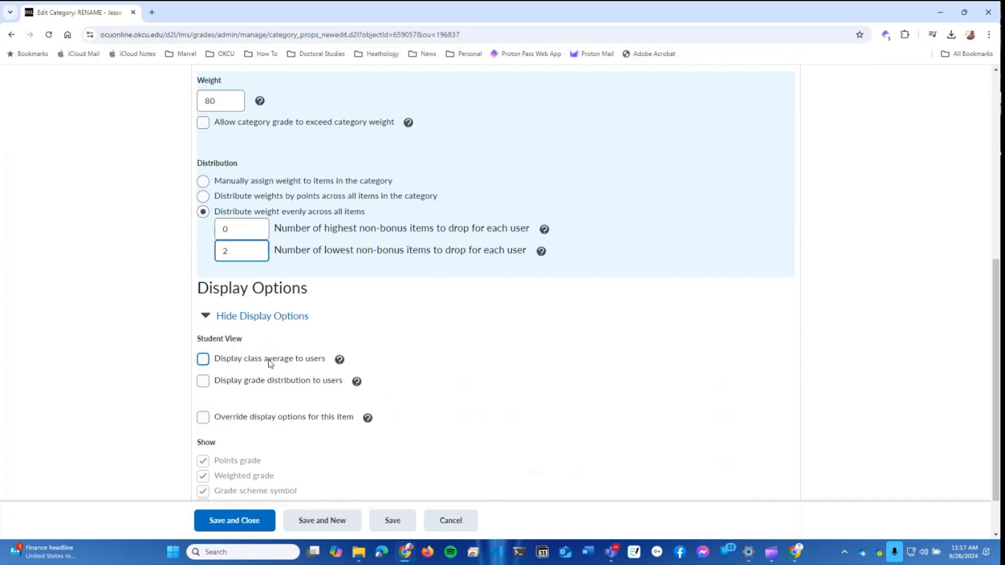
left_click_drag(327, 360, 218, 368)
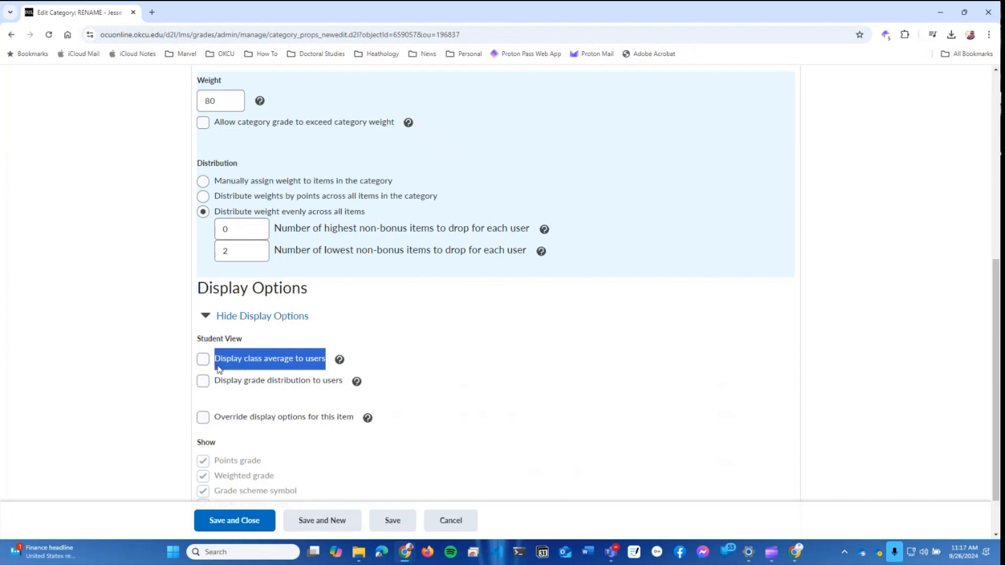
left_click(134, 366)
left_click_drag(345, 392, 216, 394)
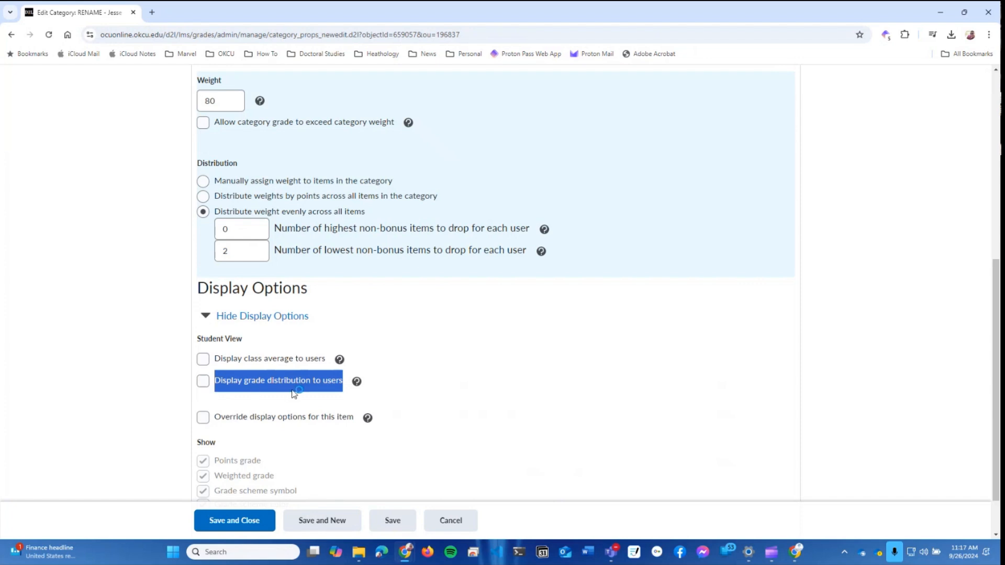
left_click(33, 410)
scroll(68, 414, "down", 1)
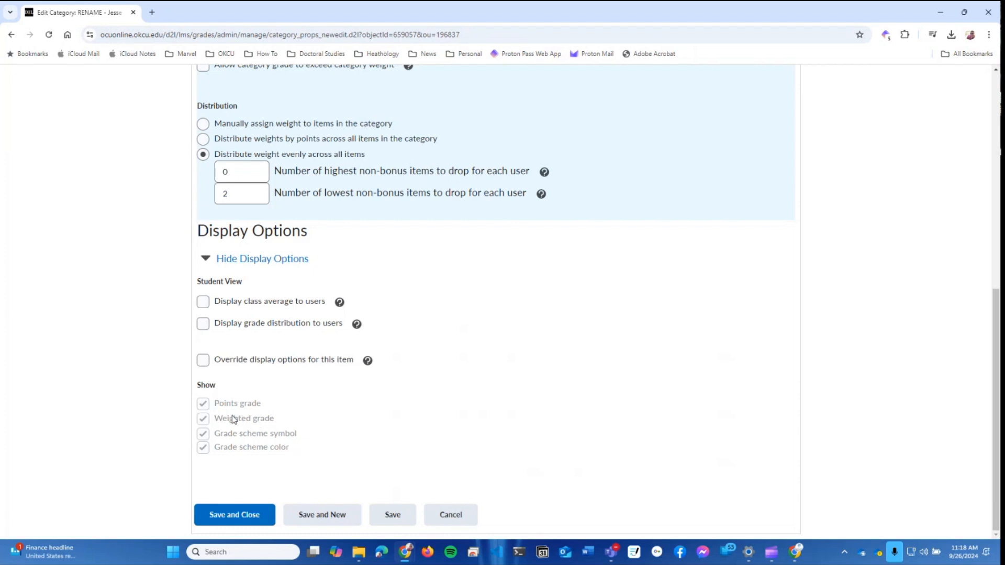
Enable the display options override for this category, toggling the grade scheme color off and back on.
left_click(203, 360)
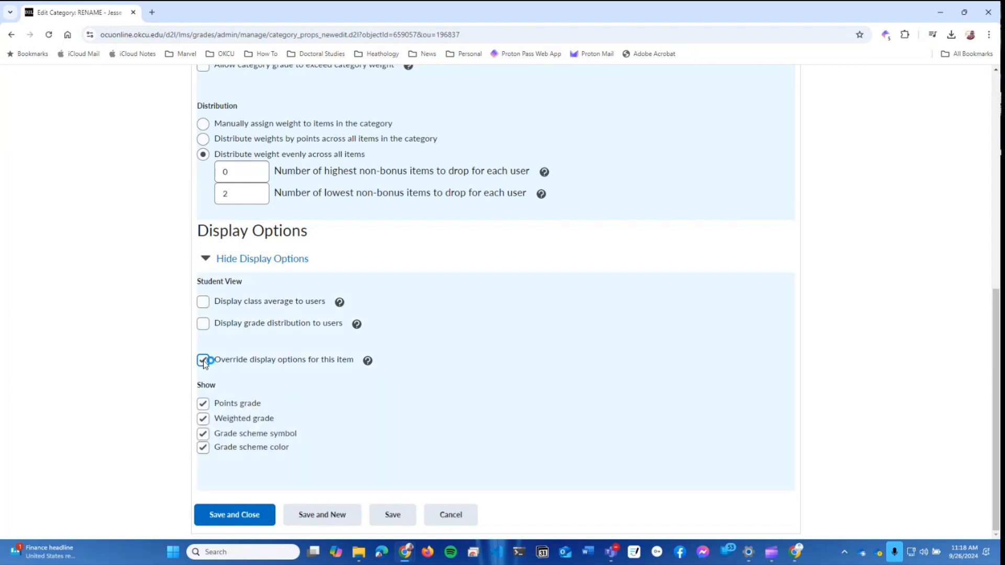
left_click(203, 448)
left_click(203, 448)
Set the number of lowest non-bonus items to drop for each user to 0.
scroll(199, 318, "up", 4)
left_click_drag(236, 402, 196, 396)
type("0")
Switch the distribution to manually assigned item weights and set the category weight to 30.
left_click(203, 332)
left_click_drag(232, 252, 100, 244)
type("30")
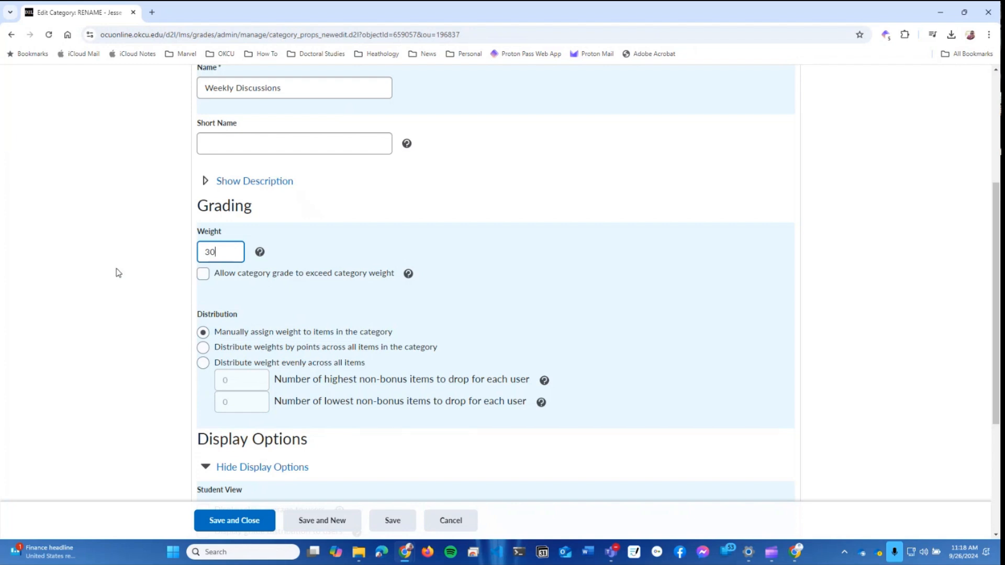